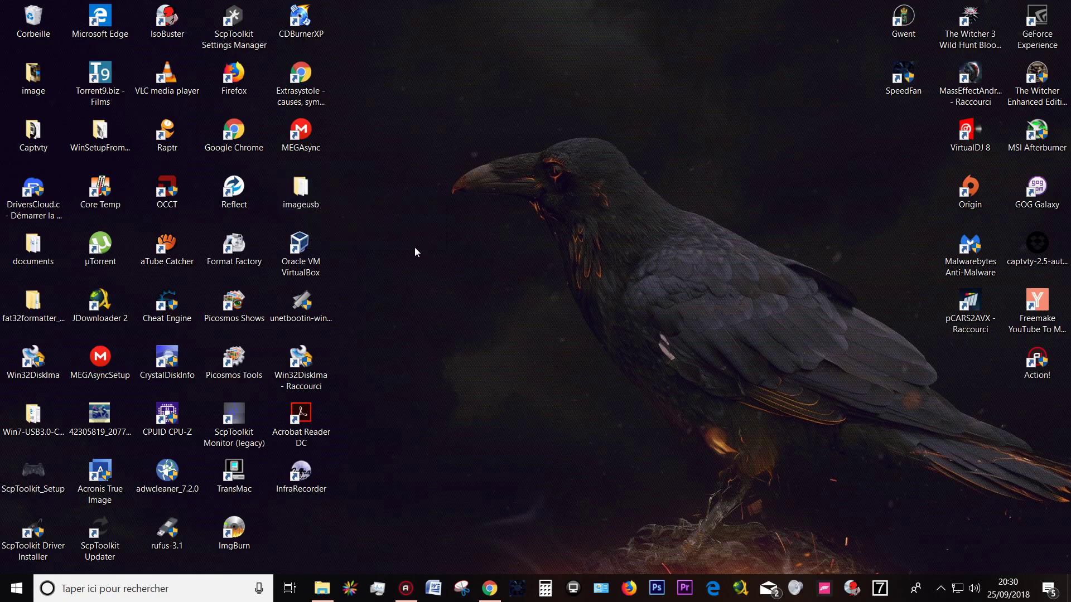
Open the imageusb folder on the desktop, locate the imageUSB application in it and close the folder
double_click(298, 197)
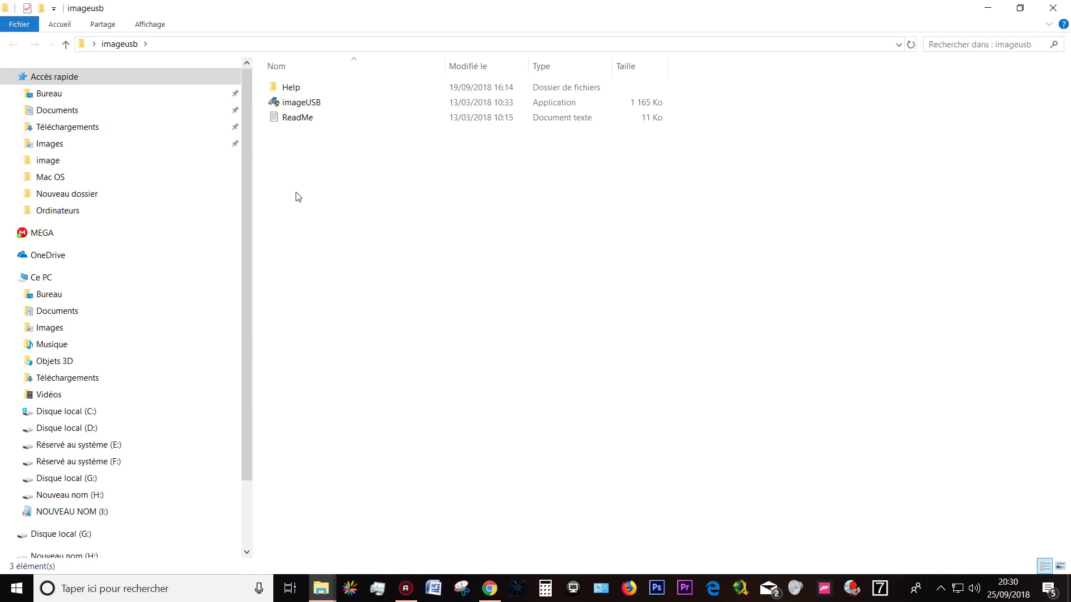
left_click(322, 103)
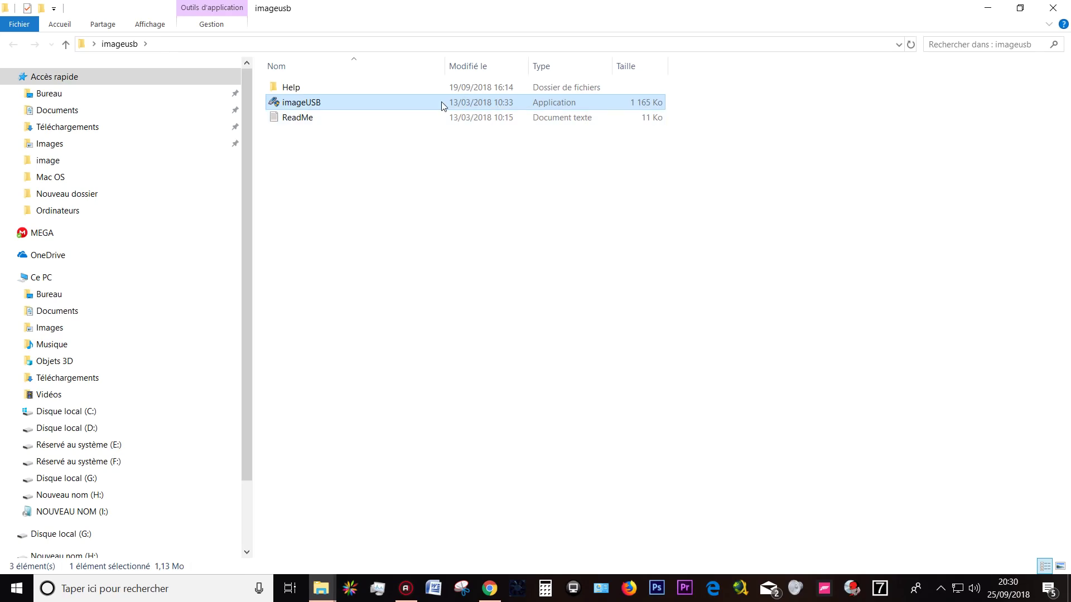
left_click(1056, 8)
Bring up the open FONCTIONNES BIEN folder and examine the InstallESD mountain disk image file
left_click(322, 598)
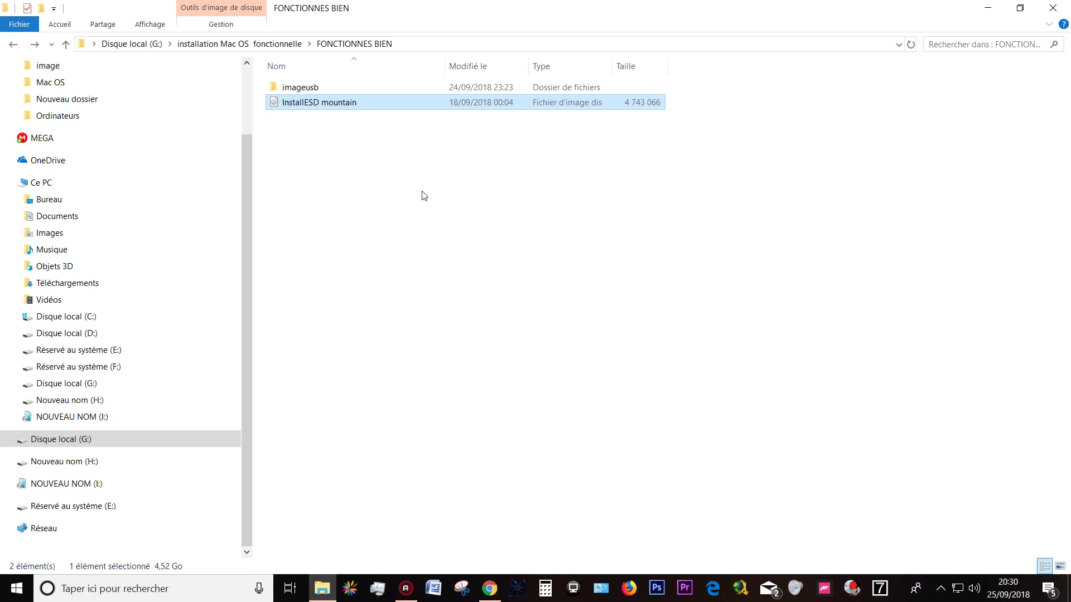
left_click(333, 156)
left_click(330, 109)
left_click(311, 105)
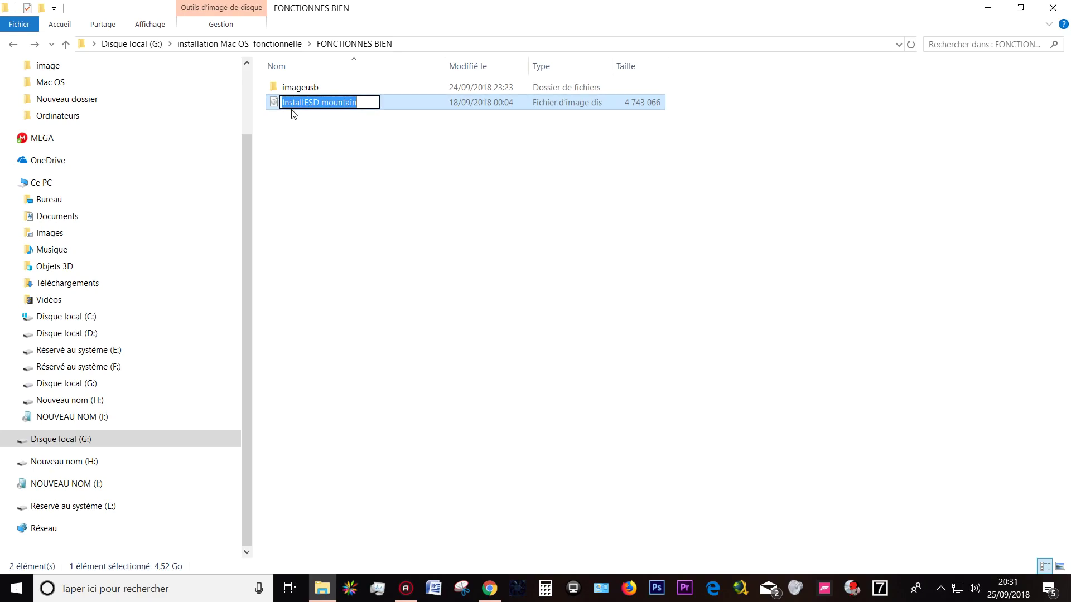
left_click(347, 151)
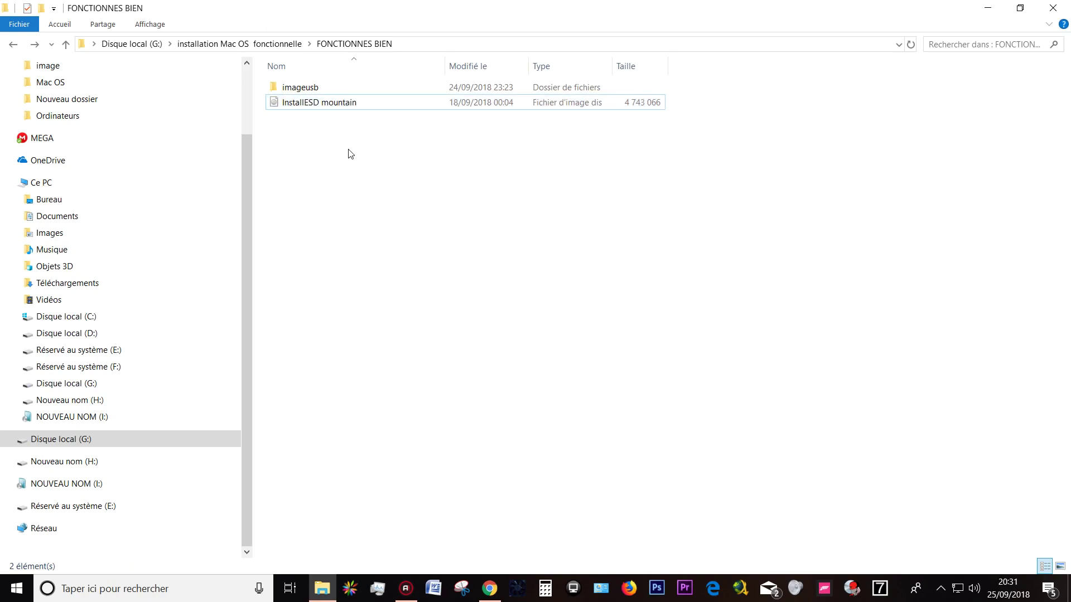
left_click(330, 108)
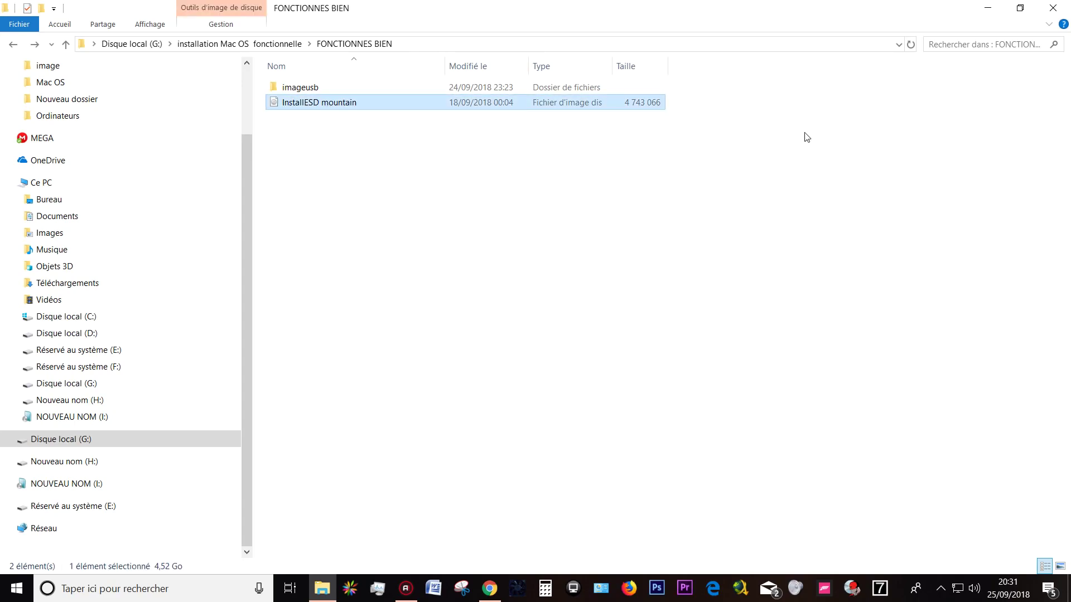
Look inside the imageusb subfolder, return to FONCTIONNES BIEN and close the folder window
double_click(309, 92)
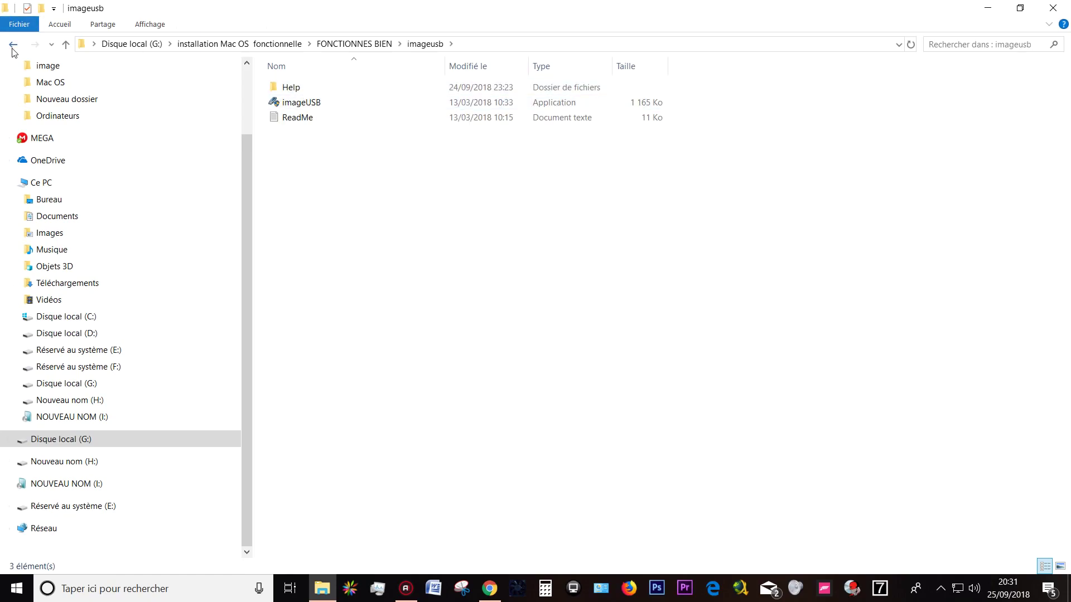
left_click(12, 44)
left_click(310, 103)
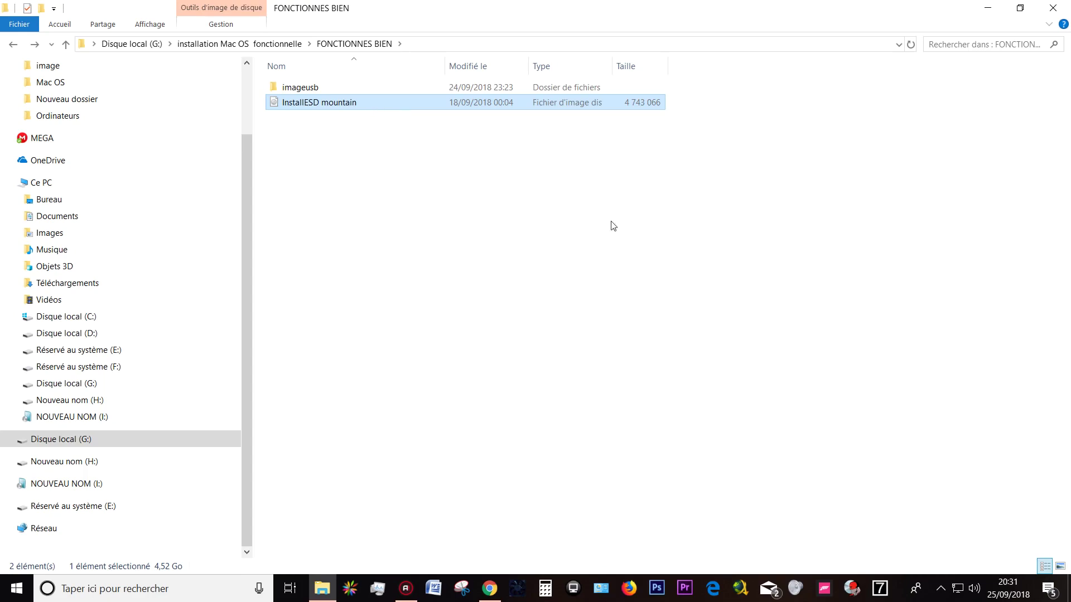
left_click(1054, 9)
Check the capacity of the NOUVEAU NOM (I:) USB drive in Ce PC and close the window
left_click(322, 591)
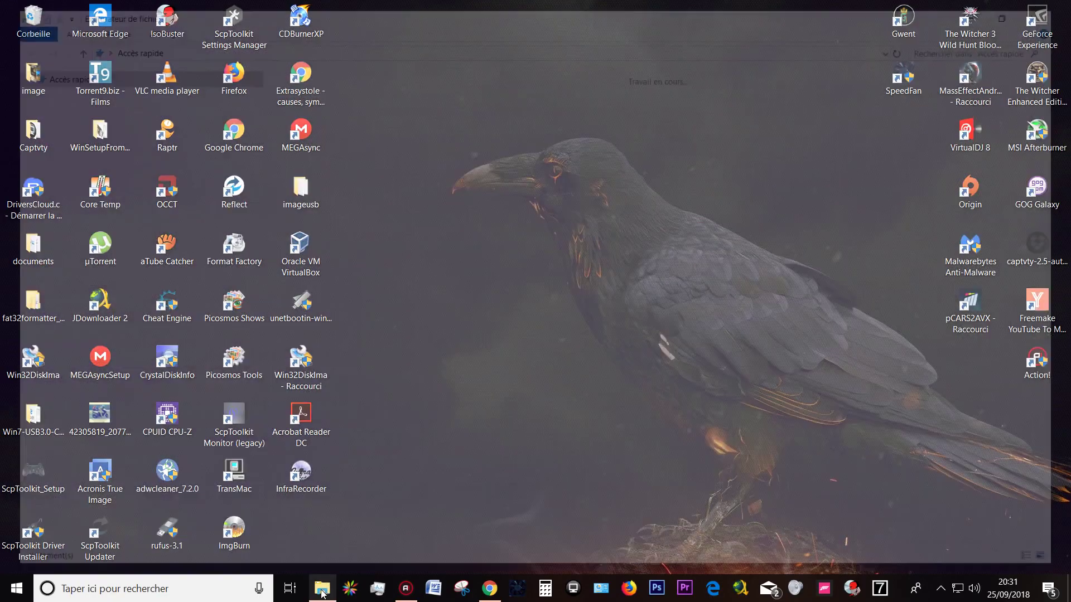
left_click(47, 278)
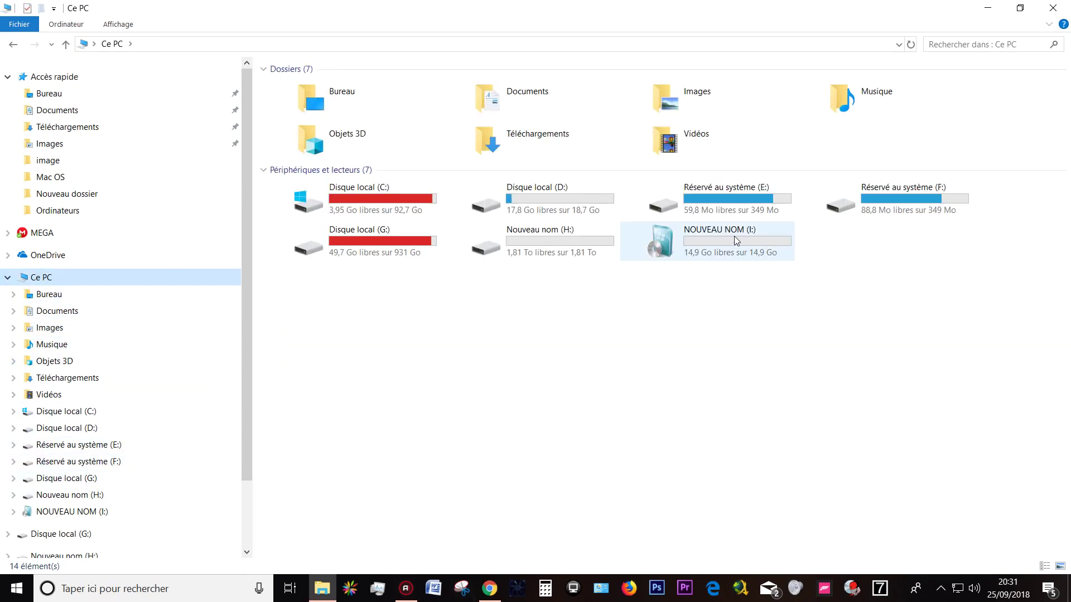
mouse_move(732, 242)
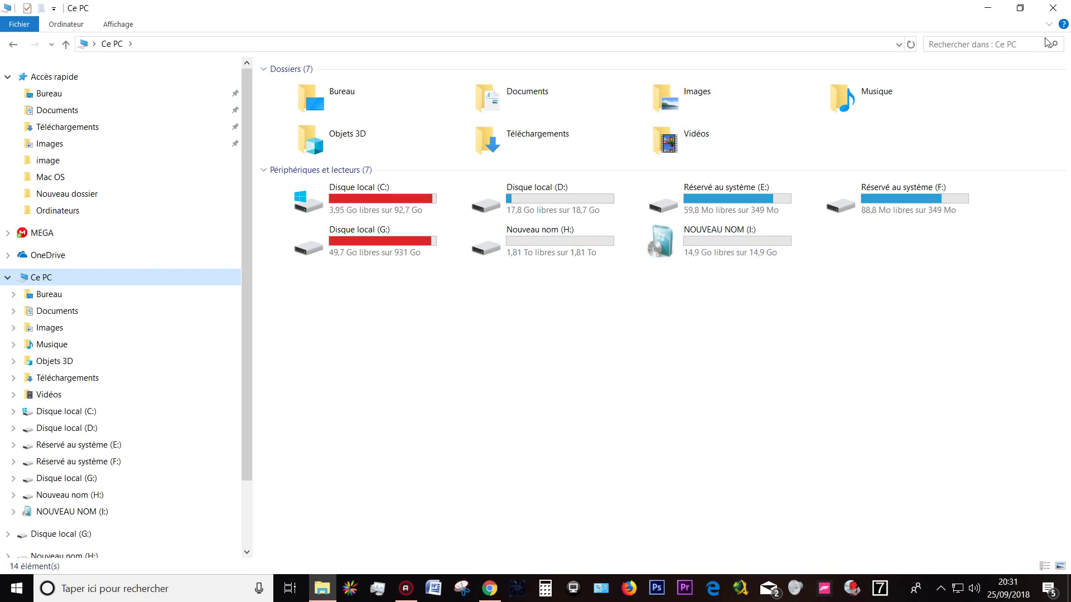
left_click(1054, 9)
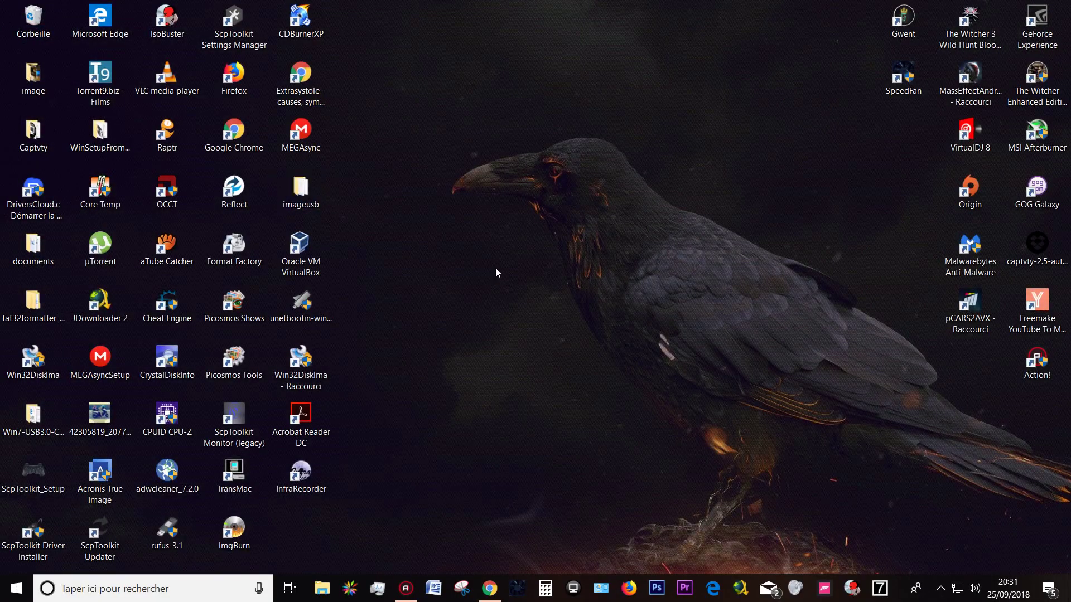
Launch the imageUSB application from the imageusb folder on the desktop
double_click(301, 190)
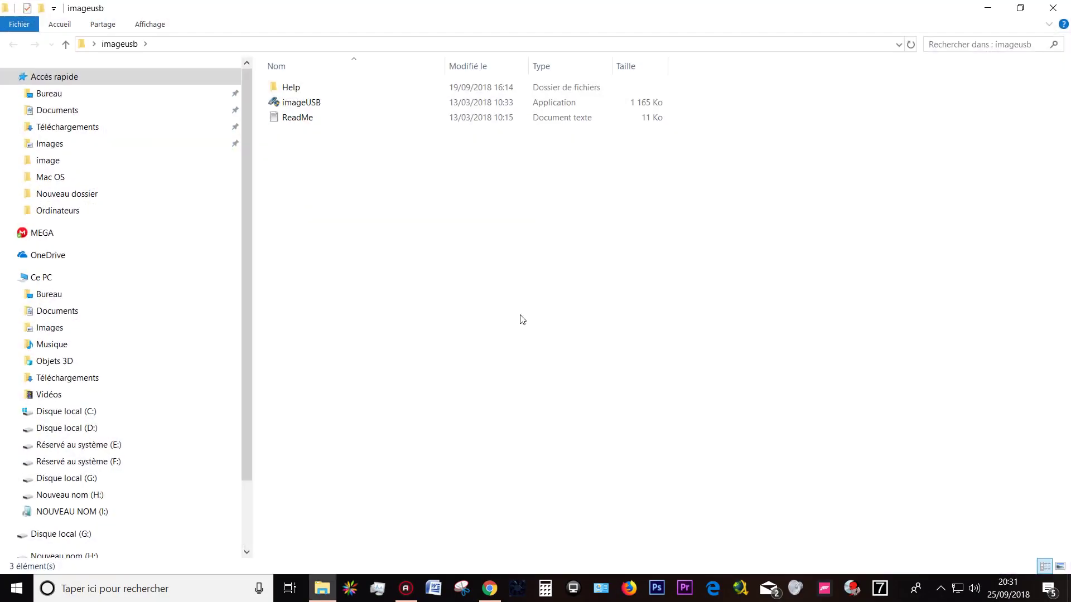
double_click(342, 106)
left_click(493, 394)
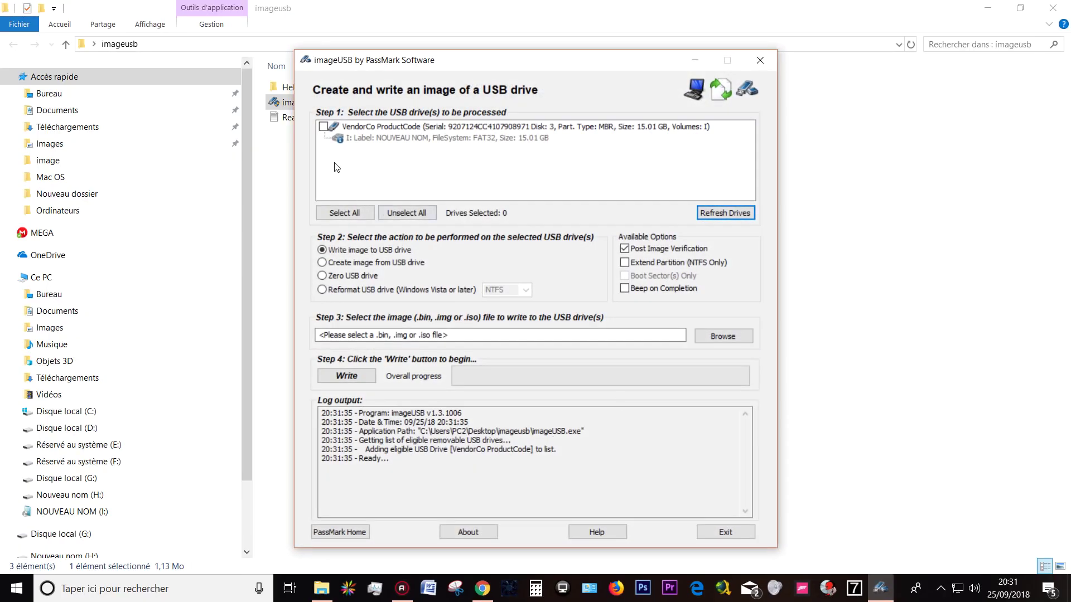
Select the VendorCo ProductCode USB drive with volume I: as the drive to process
left_click_drag(458, 60, 524, 54)
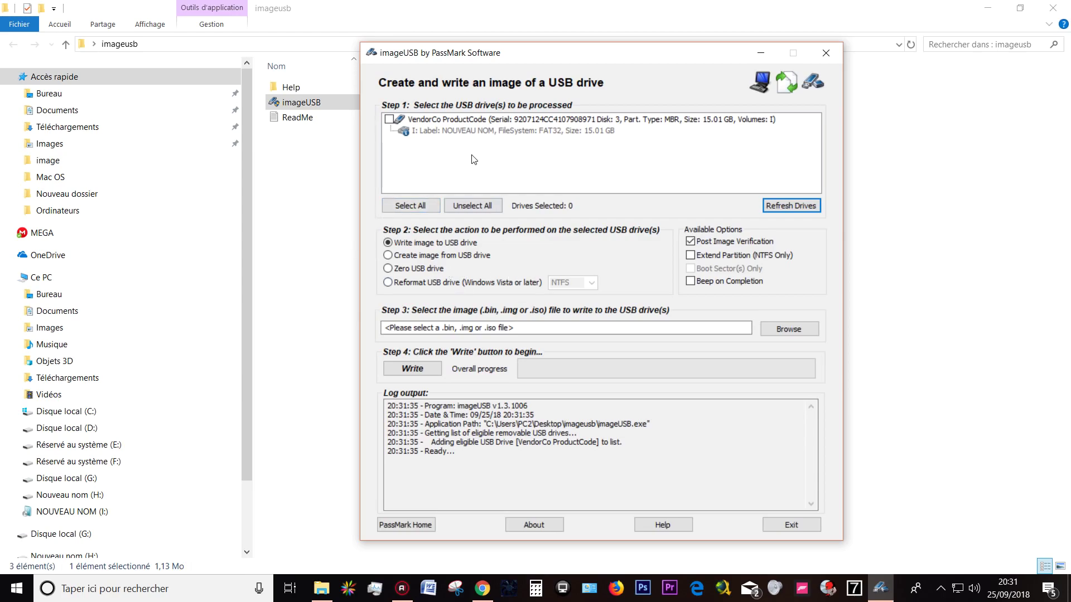
left_click(439, 121)
left_click_drag(590, 51, 626, 50)
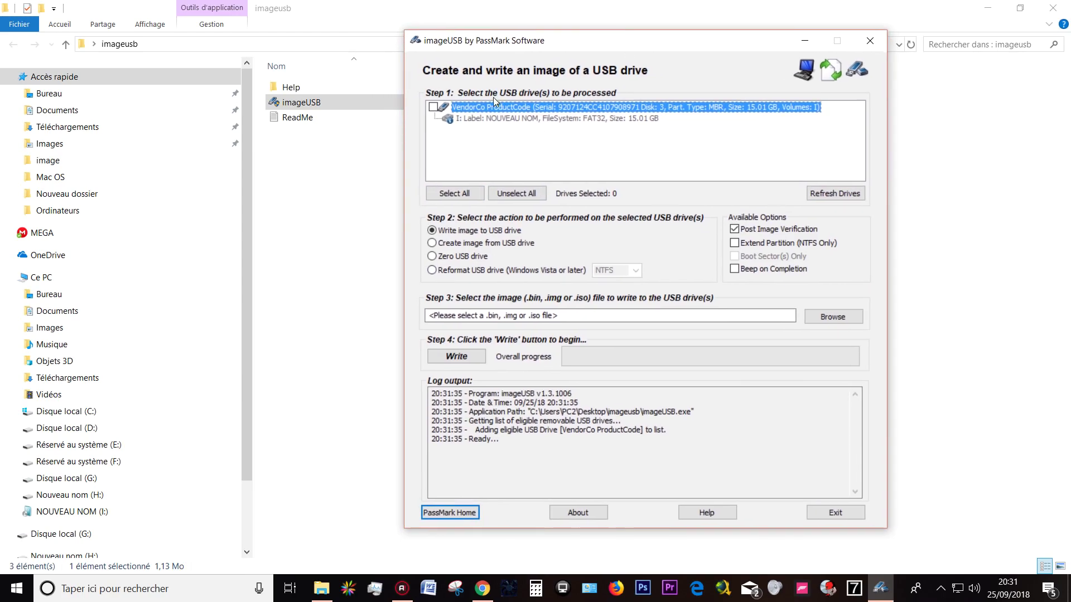
left_click(434, 107)
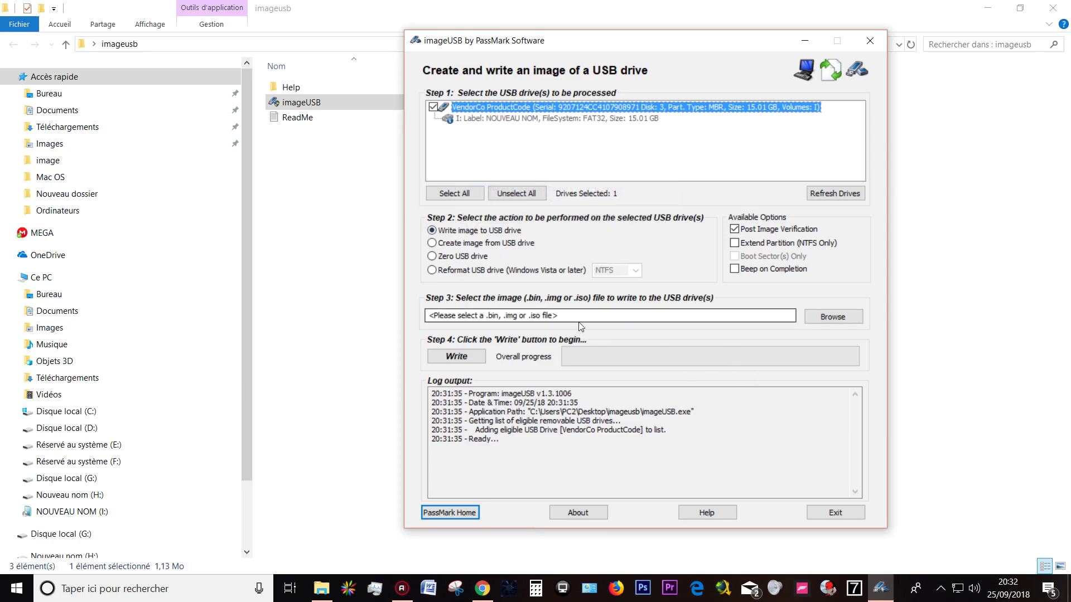
Choose InstallESD mountain.iso from the folder G:\installation Mac OS fonctionnelle\FONCTIONNES BIEN as the image file
left_click_drag(569, 319, 428, 325)
left_click(618, 319)
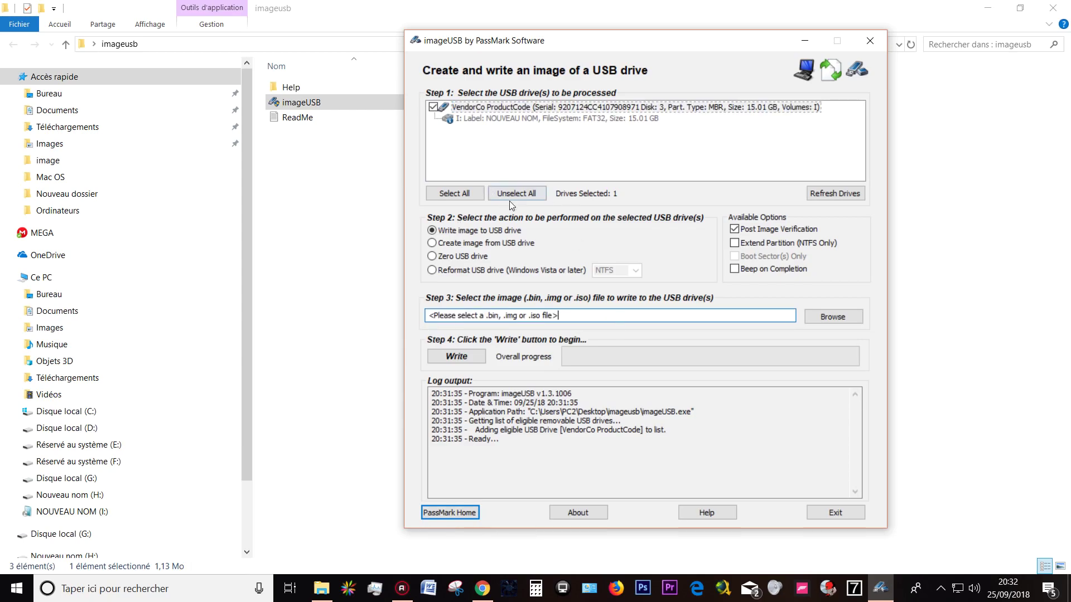
left_click(835, 316)
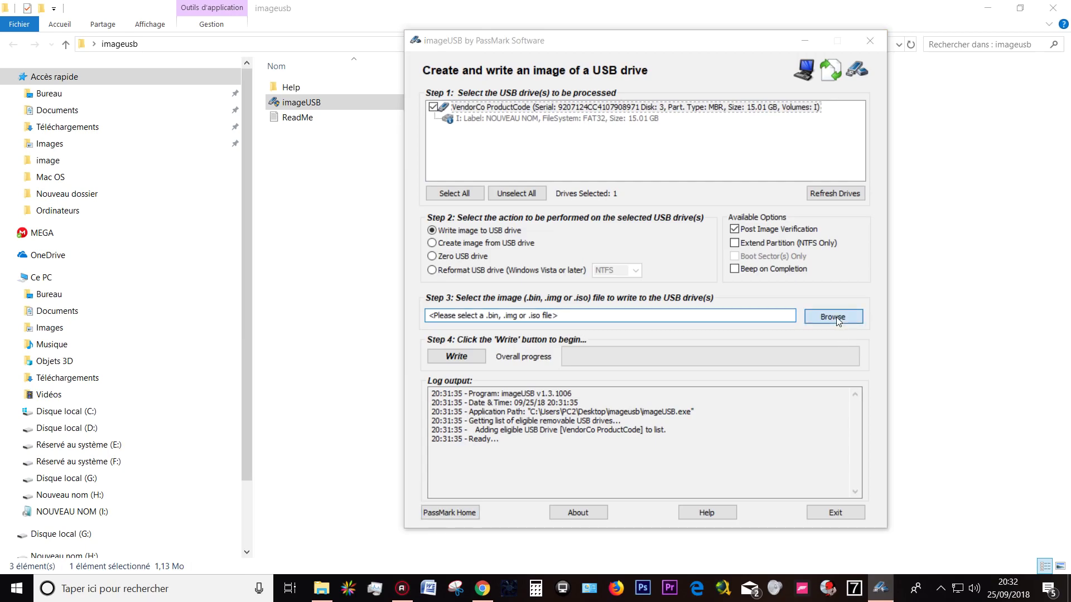
left_click_drag(604, 220, 598, 264)
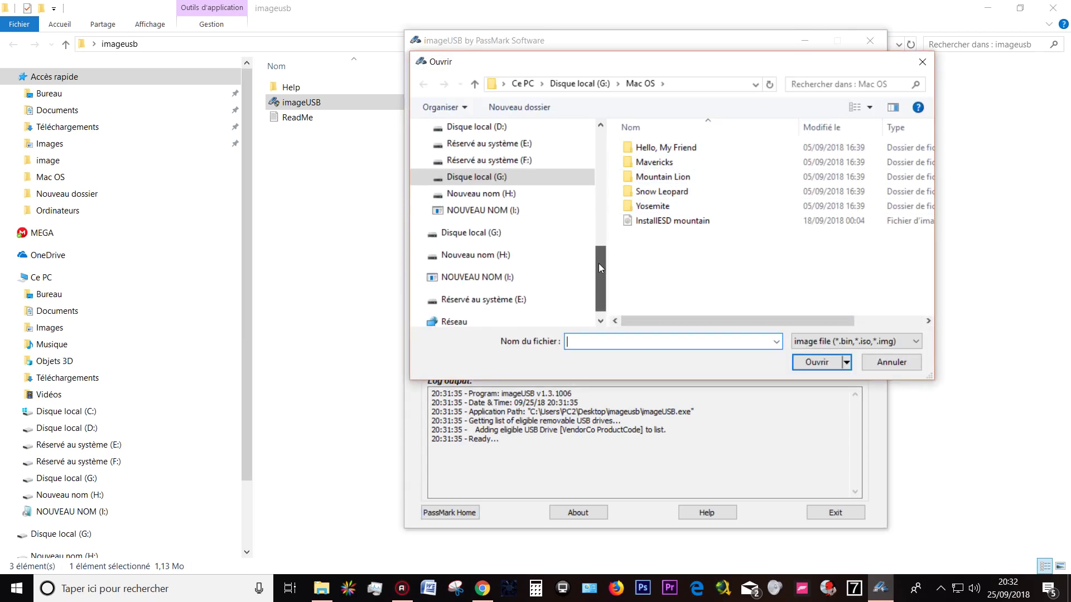
left_click(502, 177)
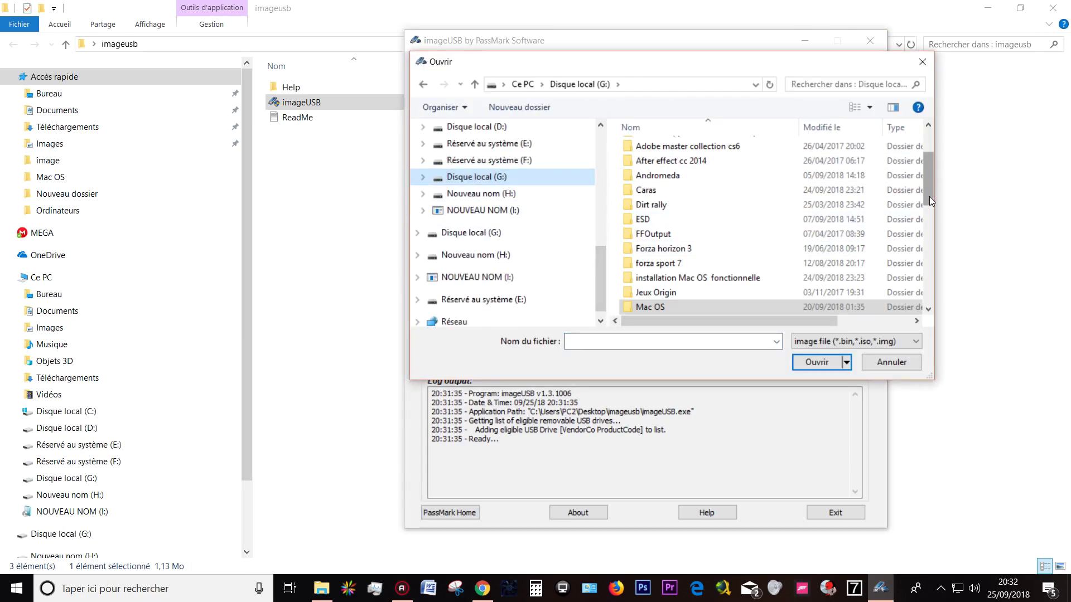
scroll(929, 198, "down", 1)
double_click(740, 241)
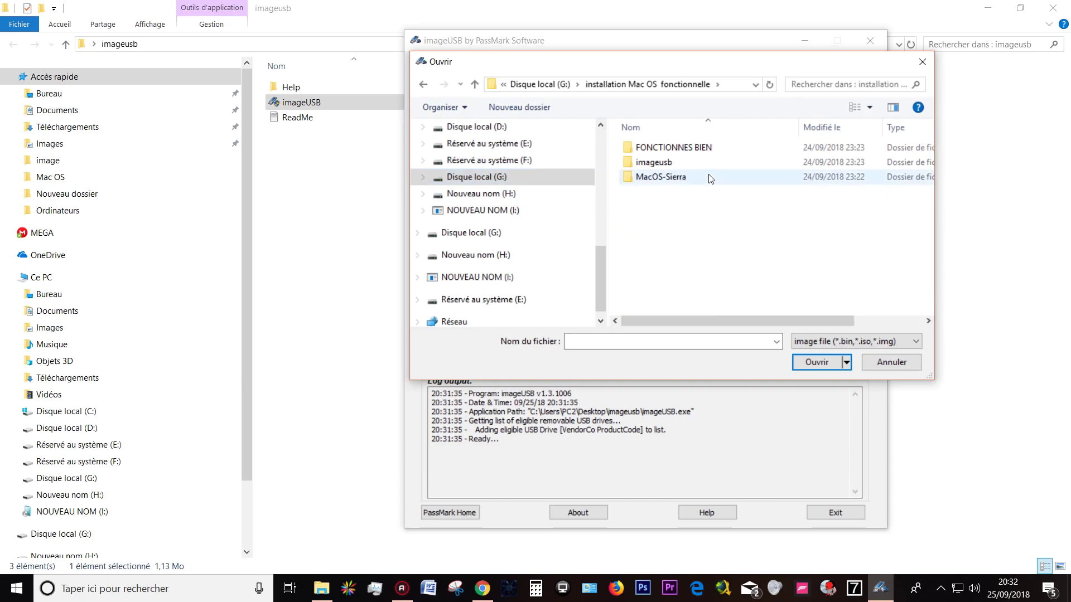
double_click(704, 148)
left_click(713, 160)
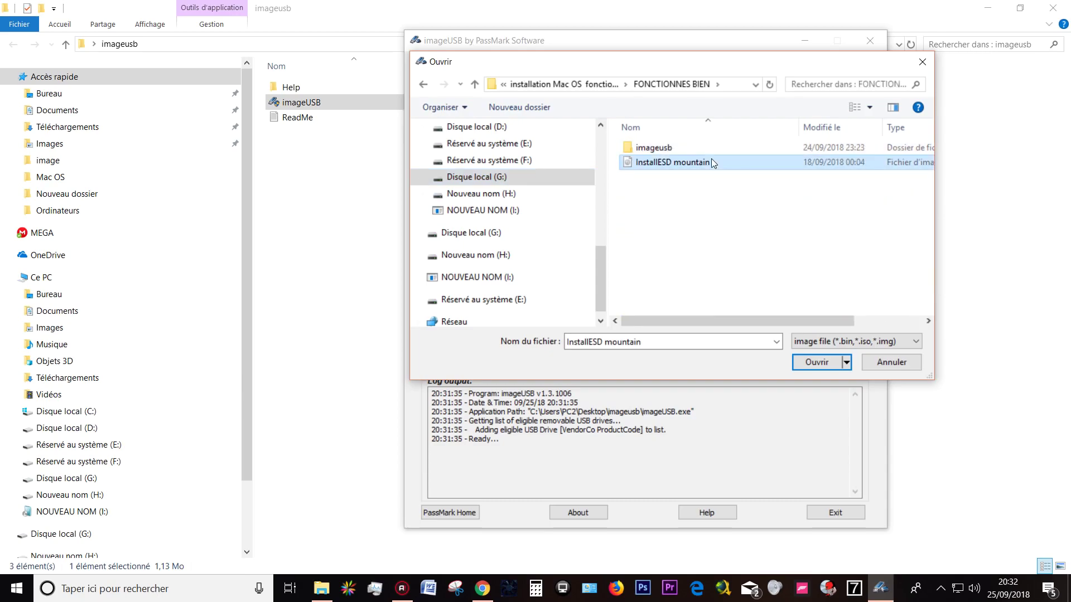
left_click(814, 362)
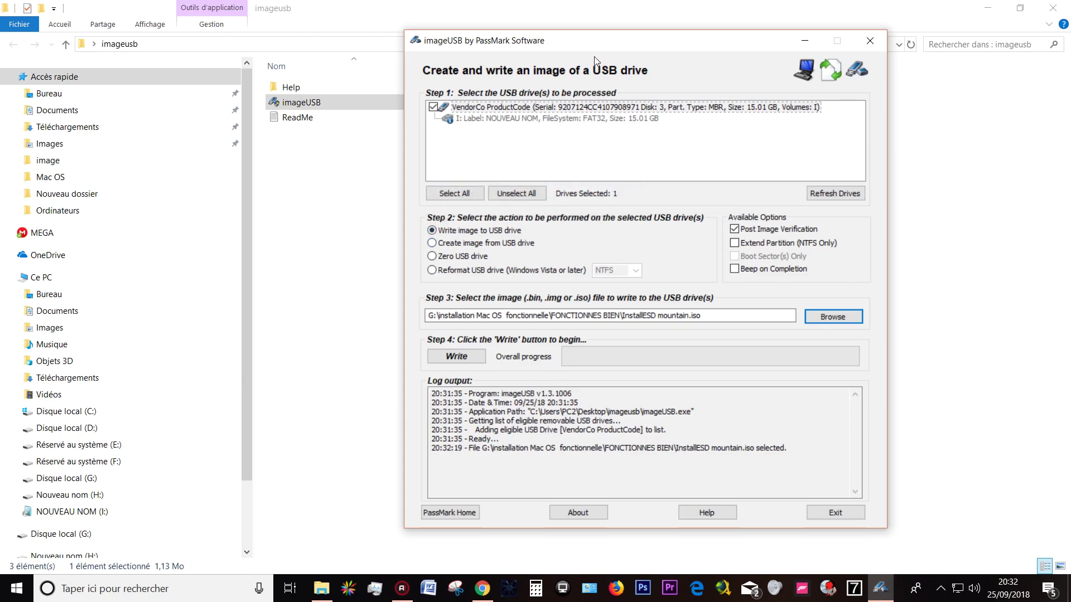
Start writing the image to the USB drive, confirming the source and destination and accepting the final data-loss warning
left_click_drag(594, 44, 598, 30)
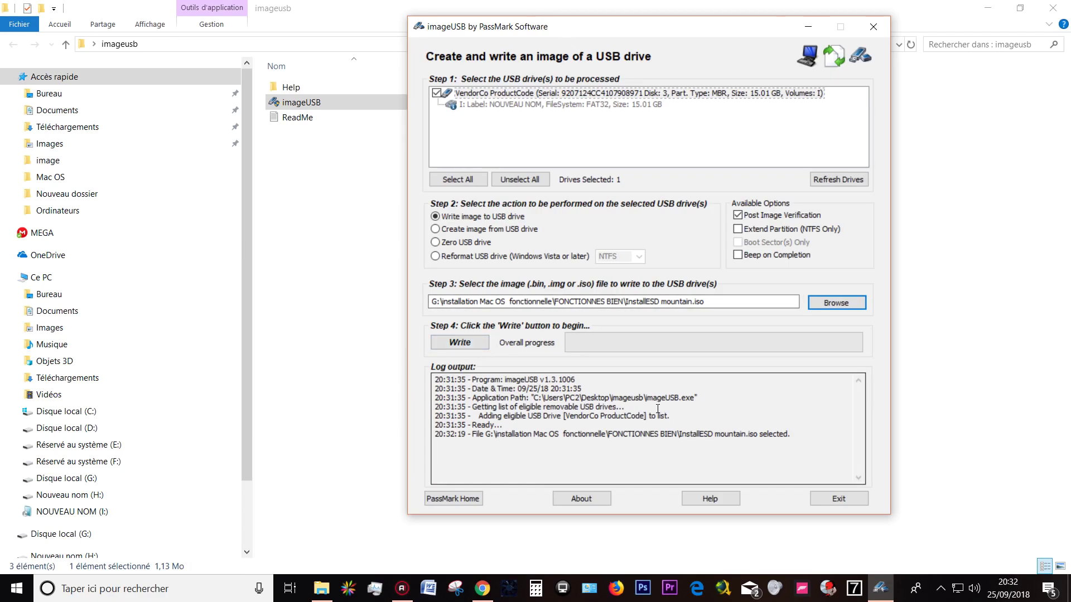
left_click(466, 345)
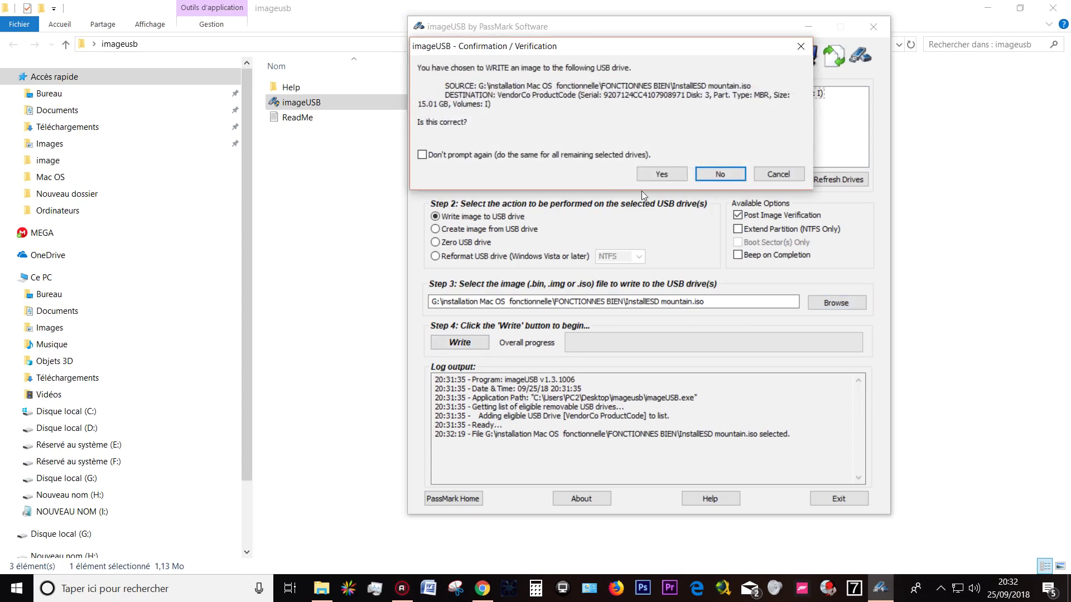
left_click(655, 173)
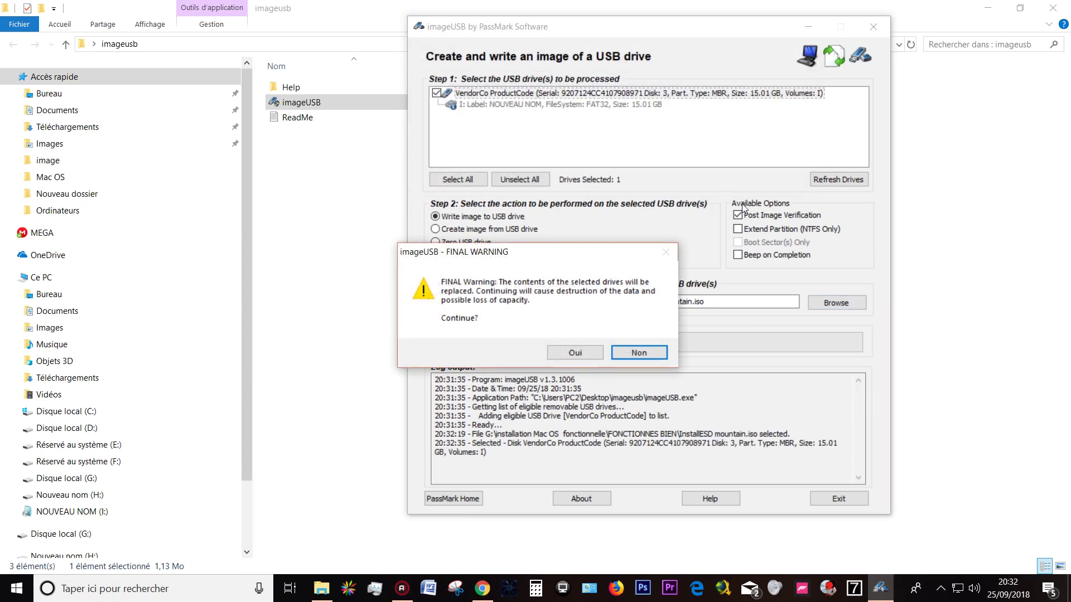
left_click(575, 353)
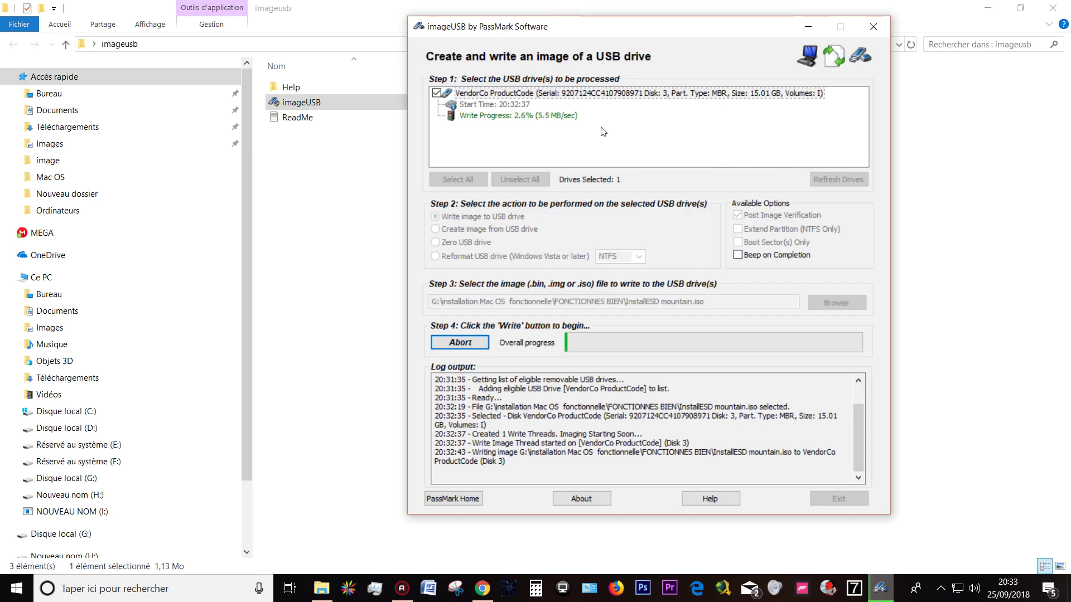
mouse_move(604, 35)
left_mouse_down()
mouse_move(497, 34)
mouse_move(585, 36)
mouse_move(569, 51)
mouse_move(591, 42)
left_mouse_up()
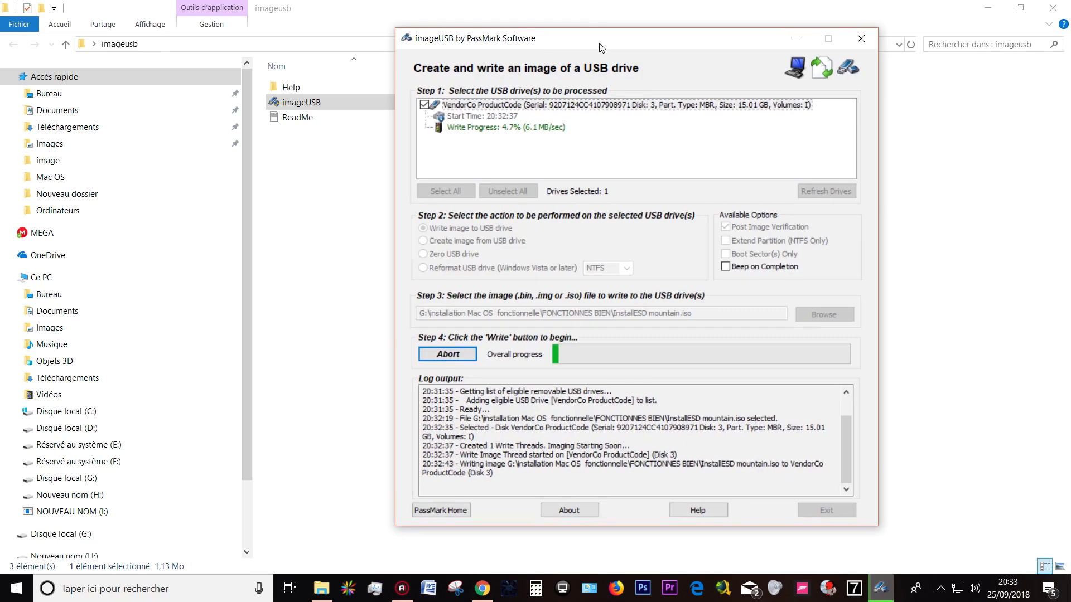
left_click_drag(601, 47, 576, 41)
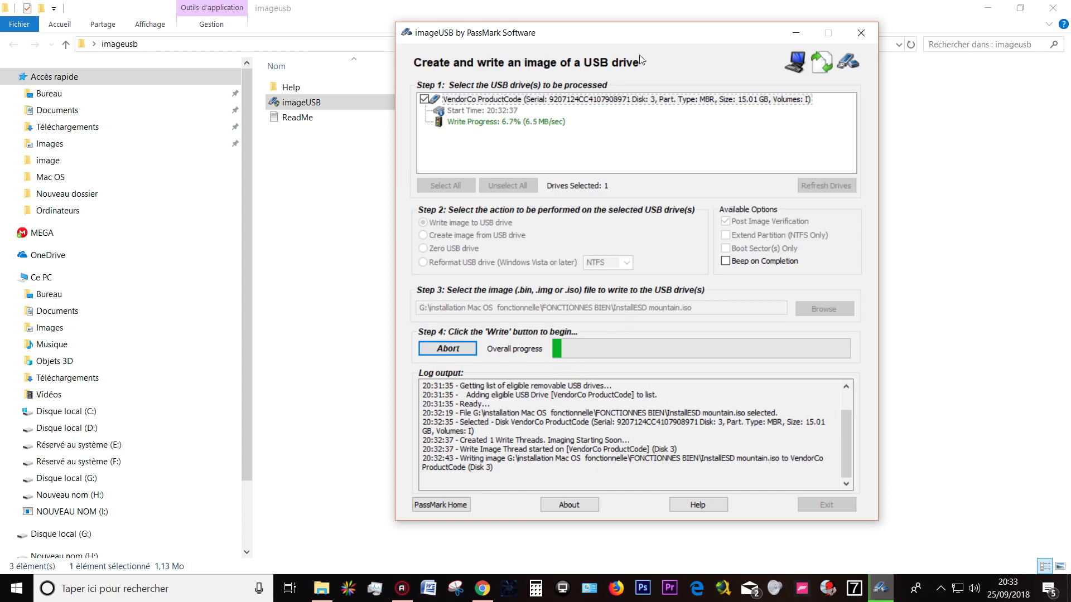
left_click_drag(642, 43, 608, 49)
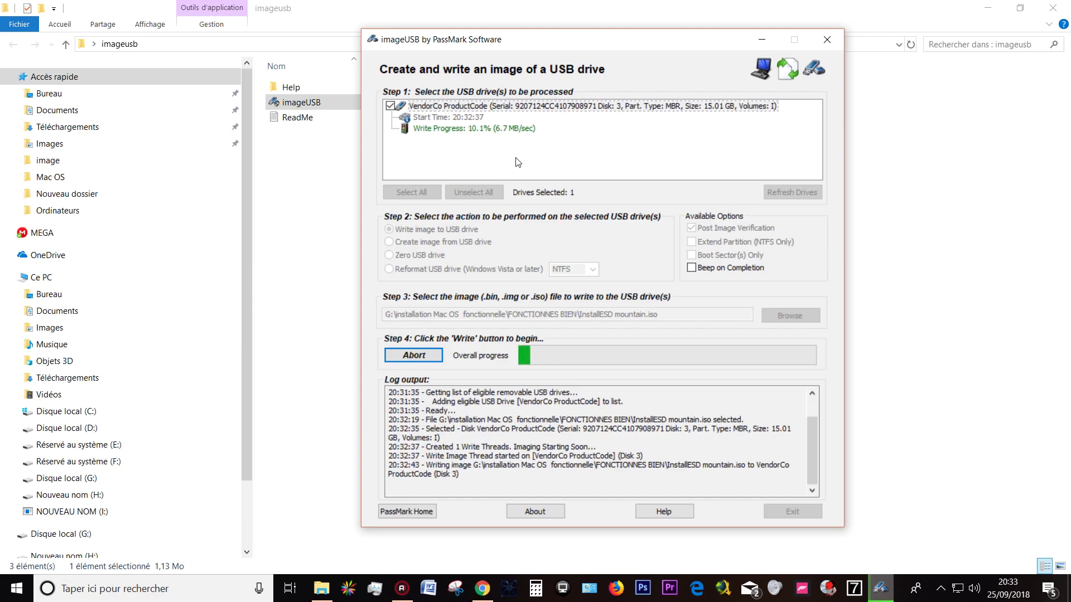
mouse_move(593, 46)
left_mouse_down()
mouse_move(561, 48)
mouse_move(609, 46)
left_mouse_up()
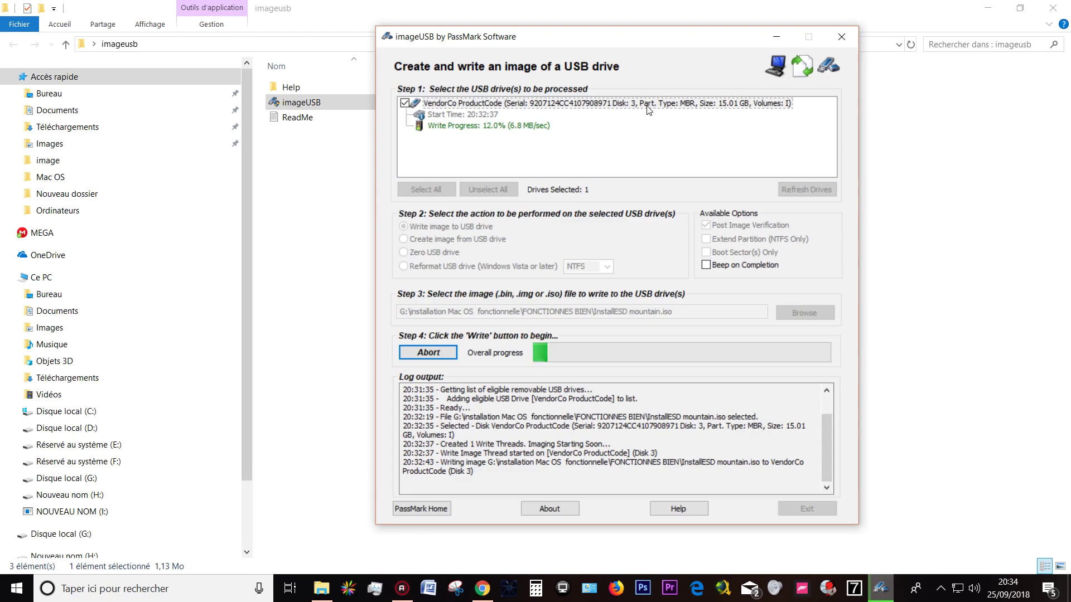
mouse_move(594, 46)
left_mouse_down()
mouse_move(569, 49)
mouse_move(586, 48)
left_mouse_up()
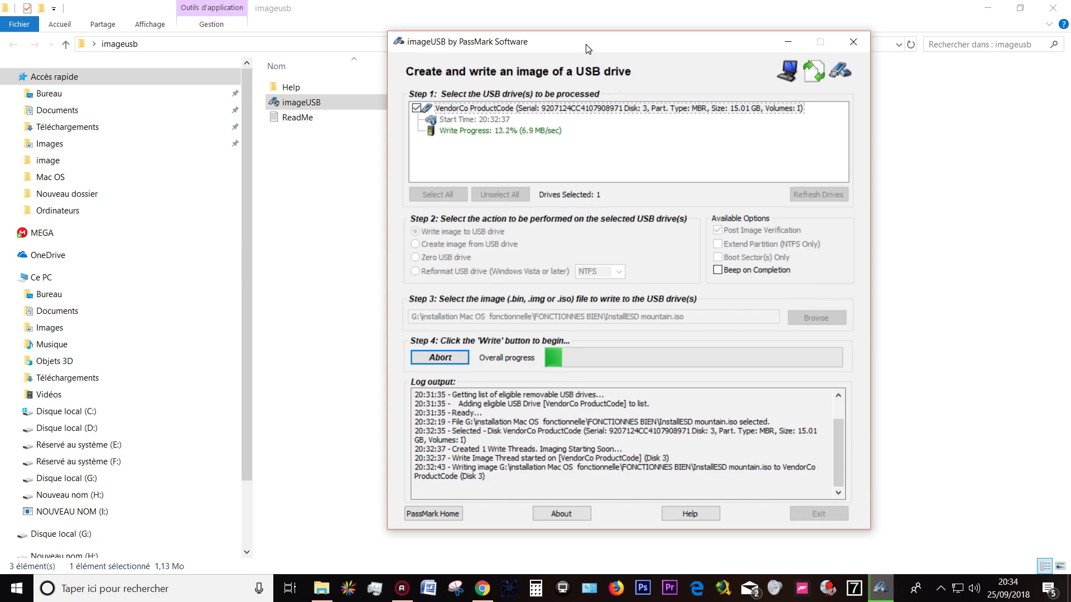
left_click_drag(588, 49, 566, 43)
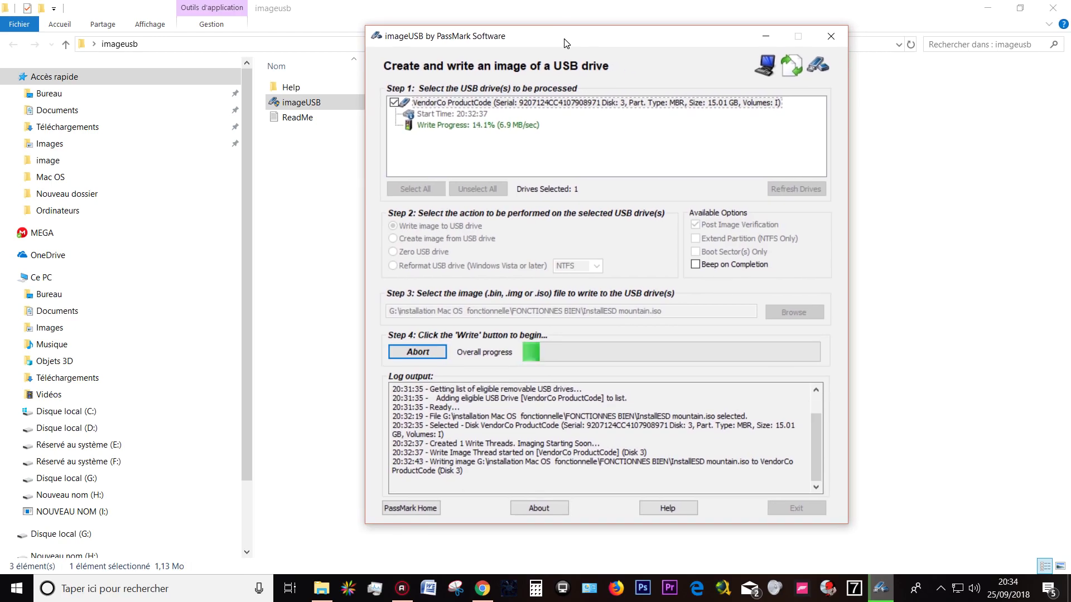
left_click_drag(566, 43, 575, 42)
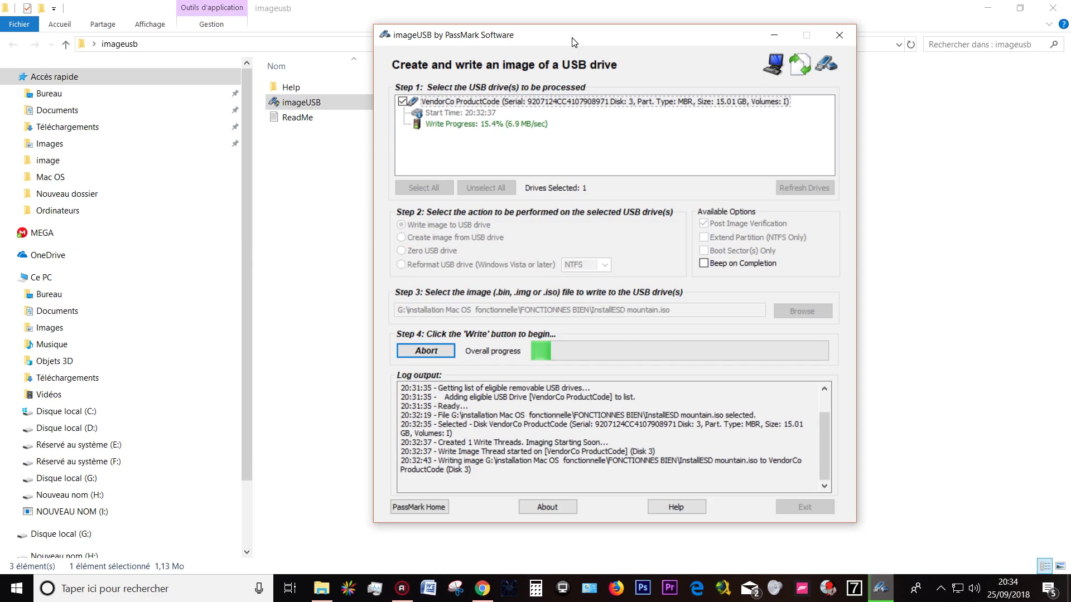
left_click_drag(572, 37, 574, 36)
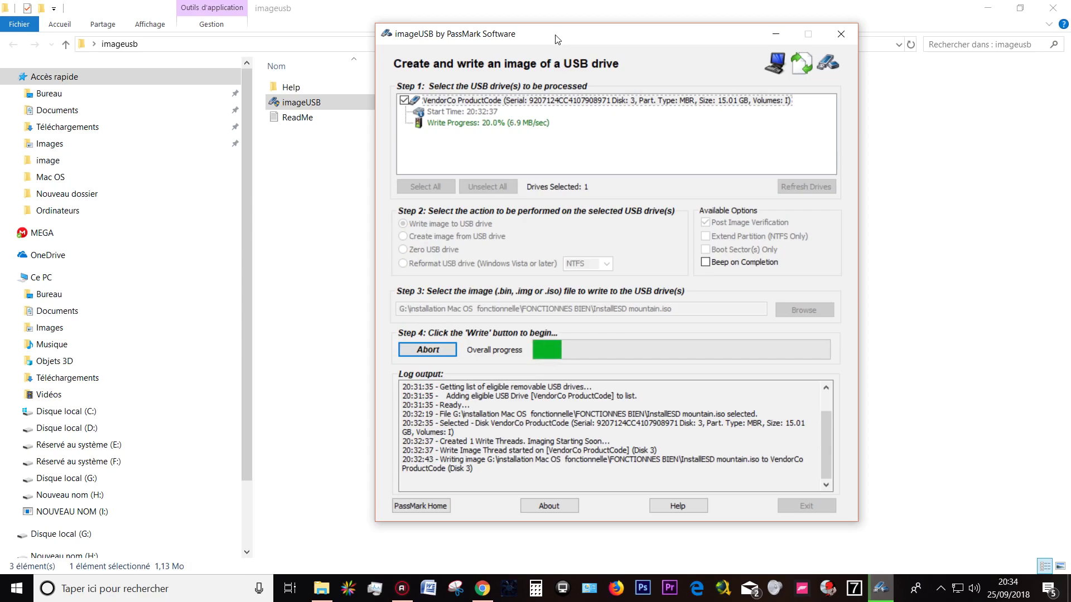
left_click_drag(586, 48, 555, 43)
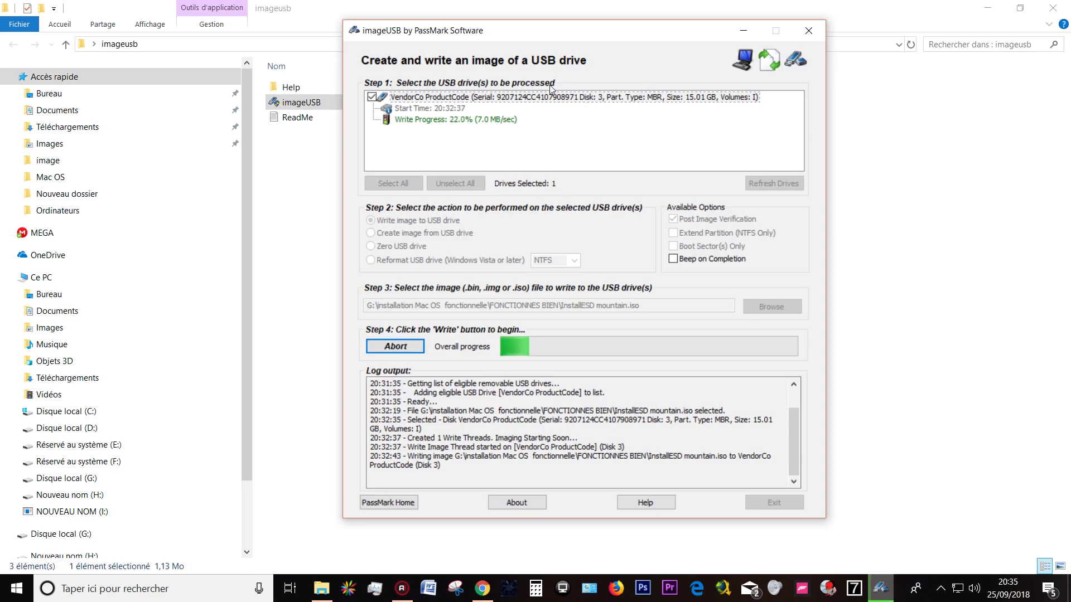
left_click_drag(521, 37, 540, 37)
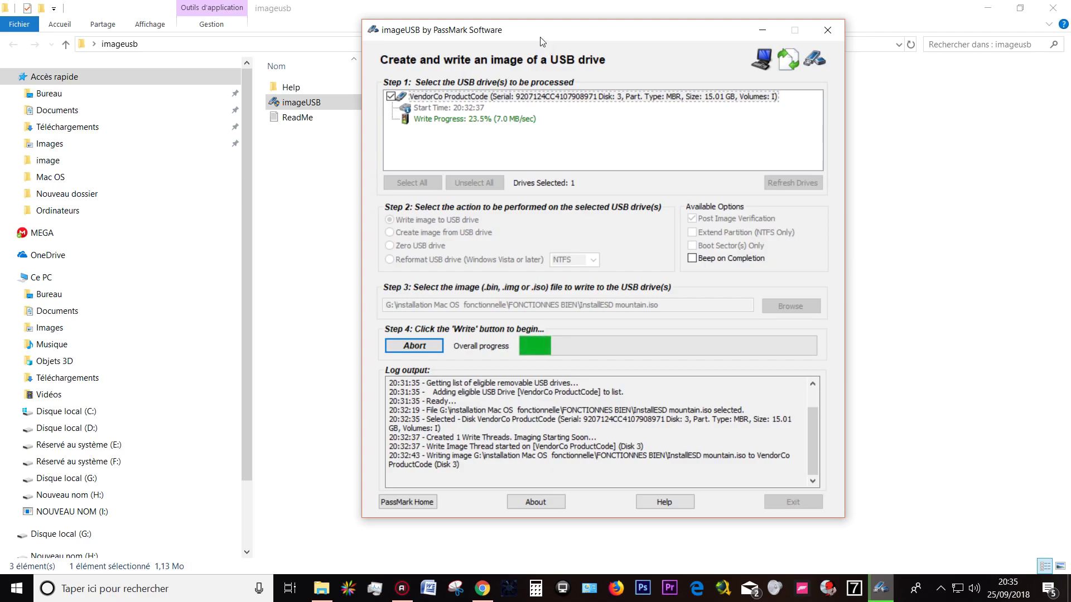
left_click_drag(574, 38, 597, 43)
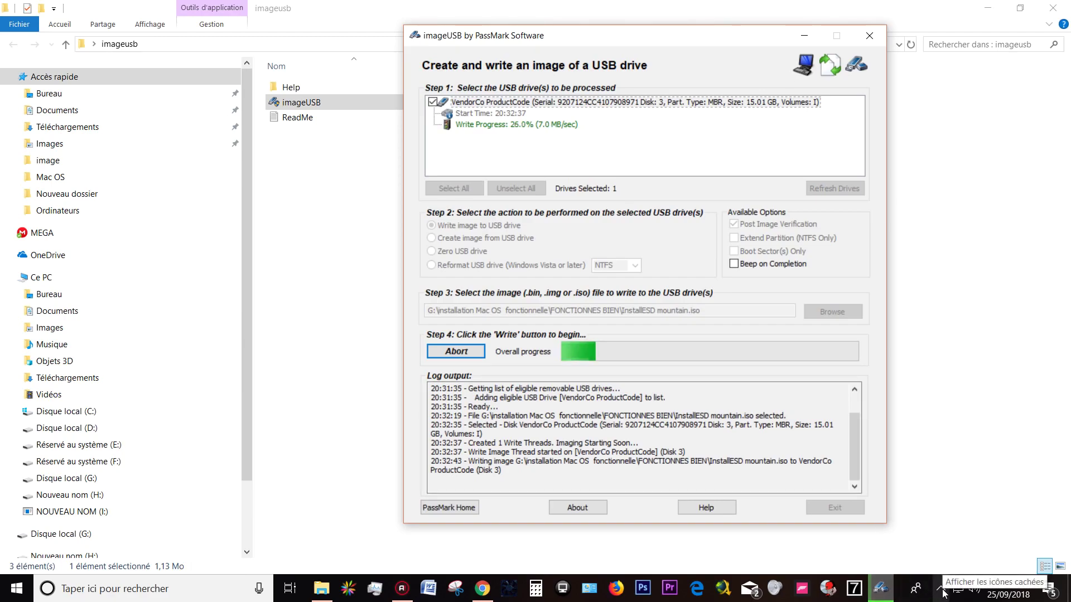
left_click(404, 591)
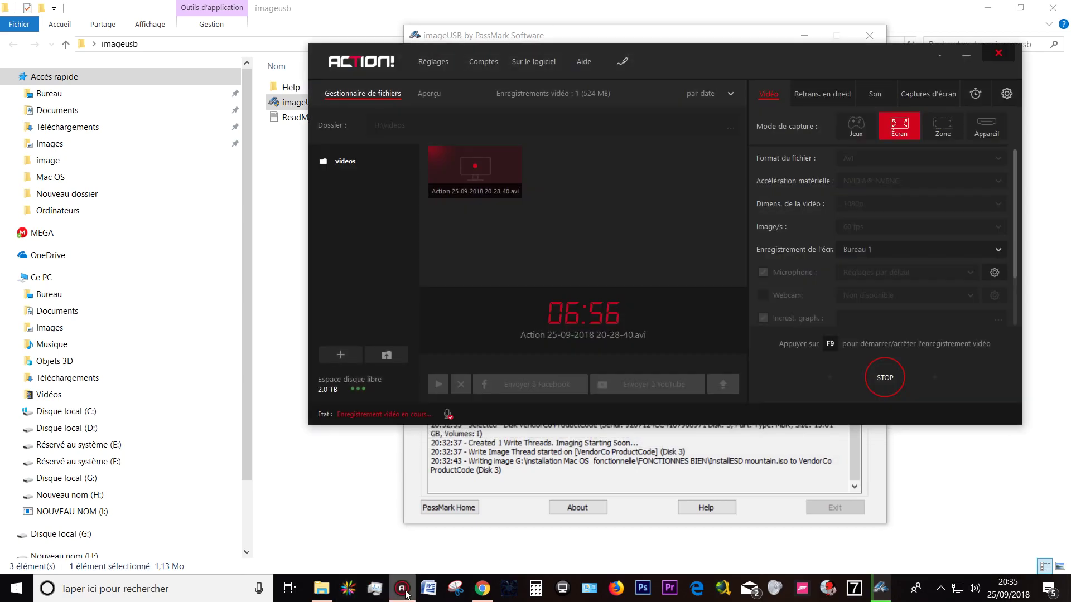